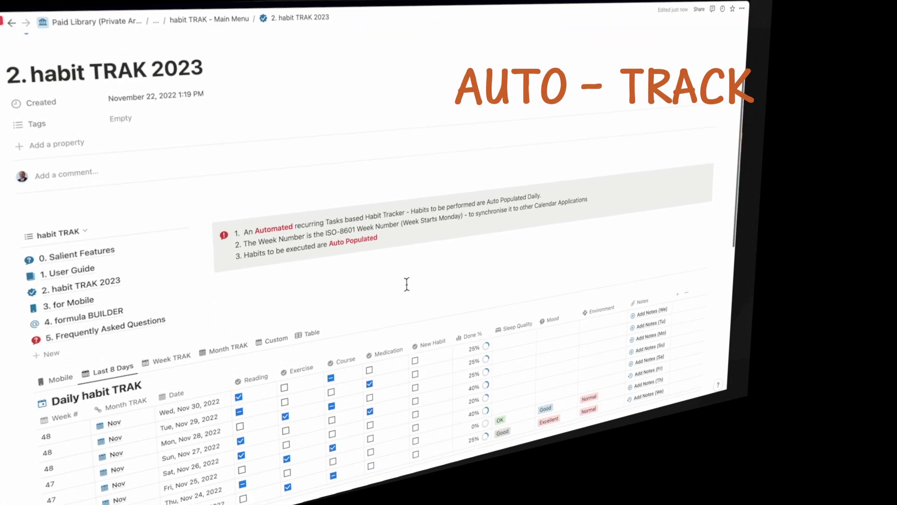
scroll(406, 281, "down", 8)
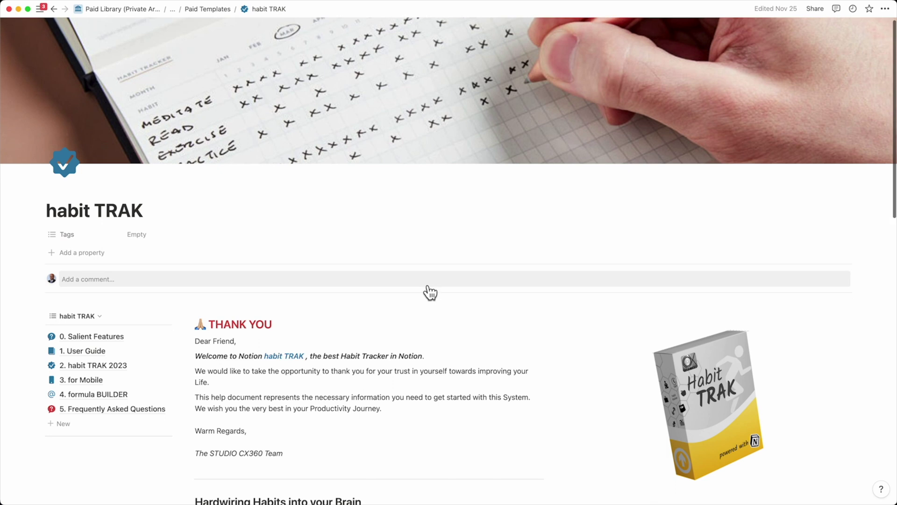
Mark Medication done for Dec 06 and show the Daily habit TRAK database templates.
scroll(430, 293, "down", 3)
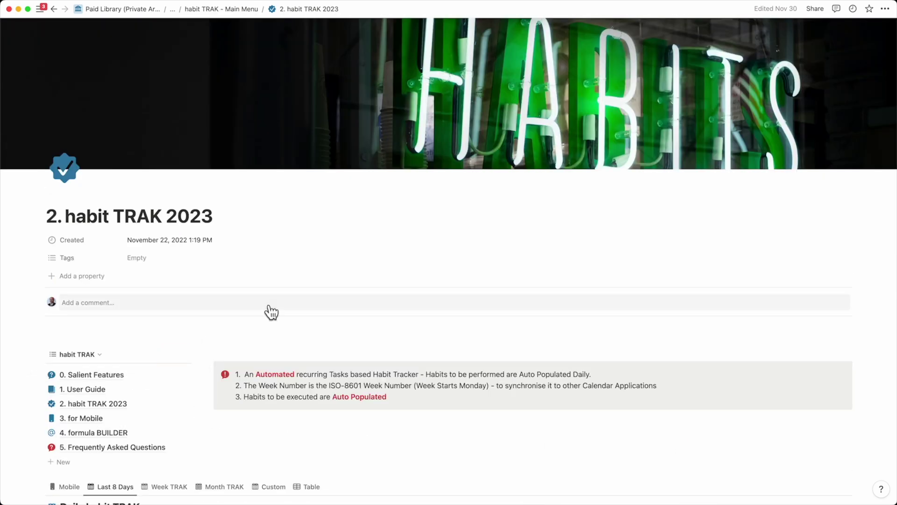
scroll(262, 301, "down", 5)
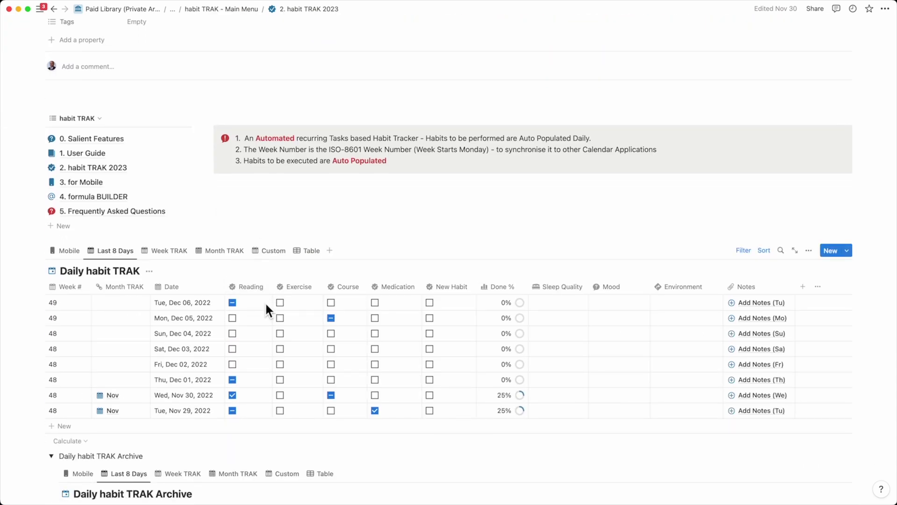
scroll(265, 302, "down", 6)
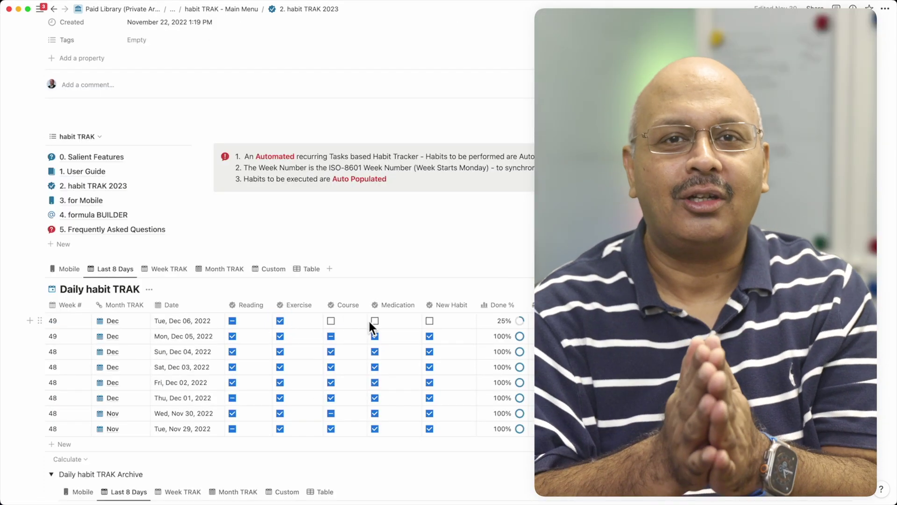
left_click(375, 322)
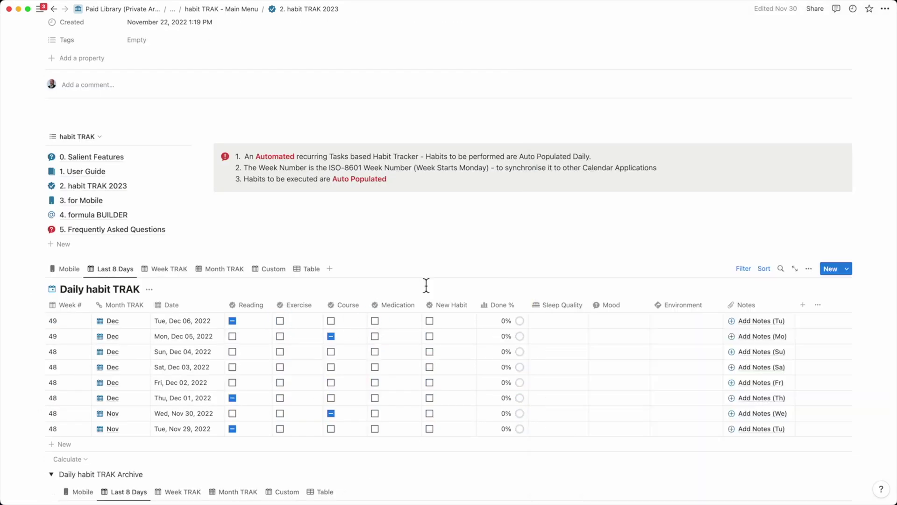
left_click(847, 269)
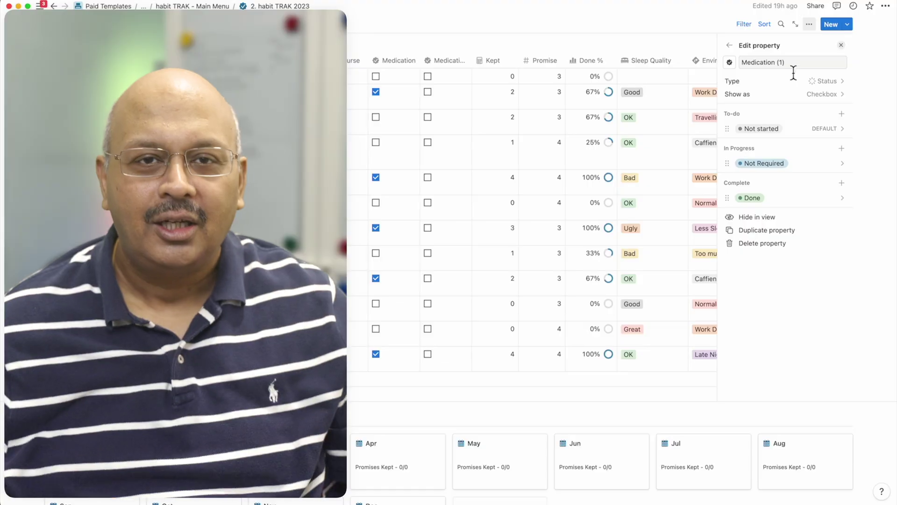
Rename the Medication (1) property to 'New Habit' and tick it for Dec 06.
triple_click(752, 69)
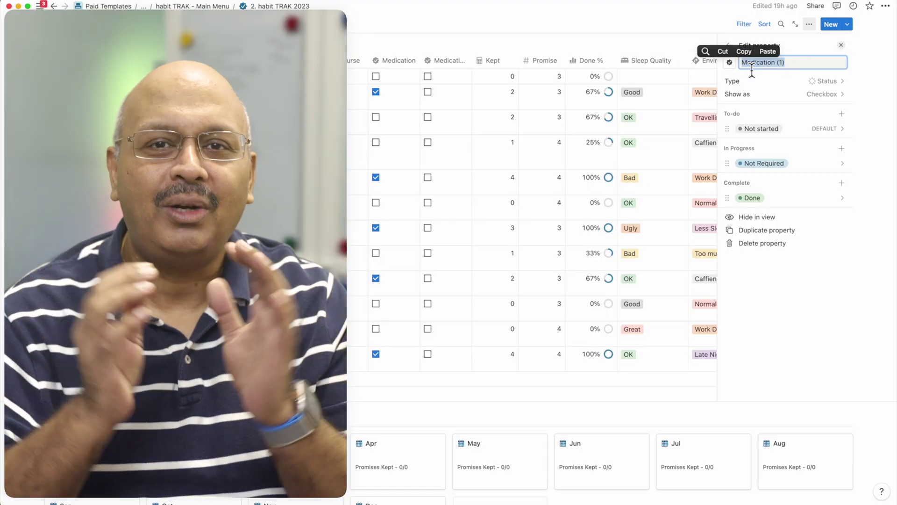
type("New Habit")
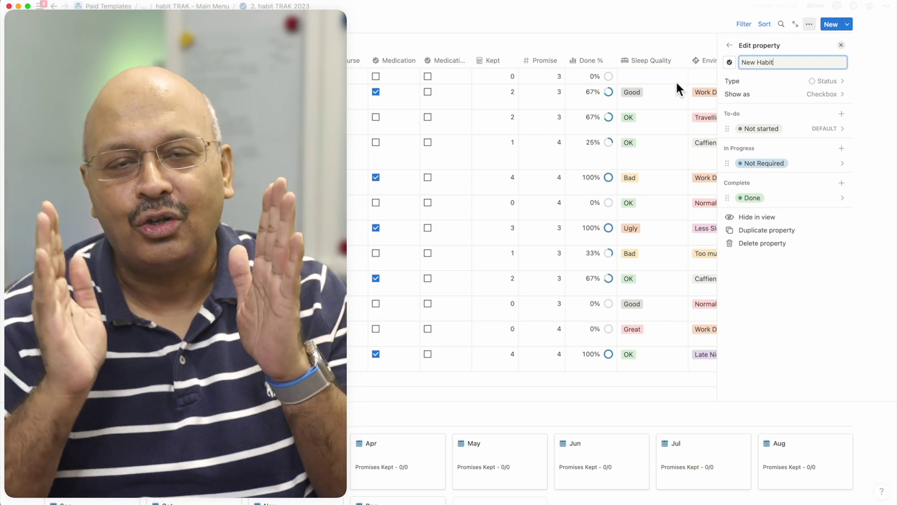
key("Escape")
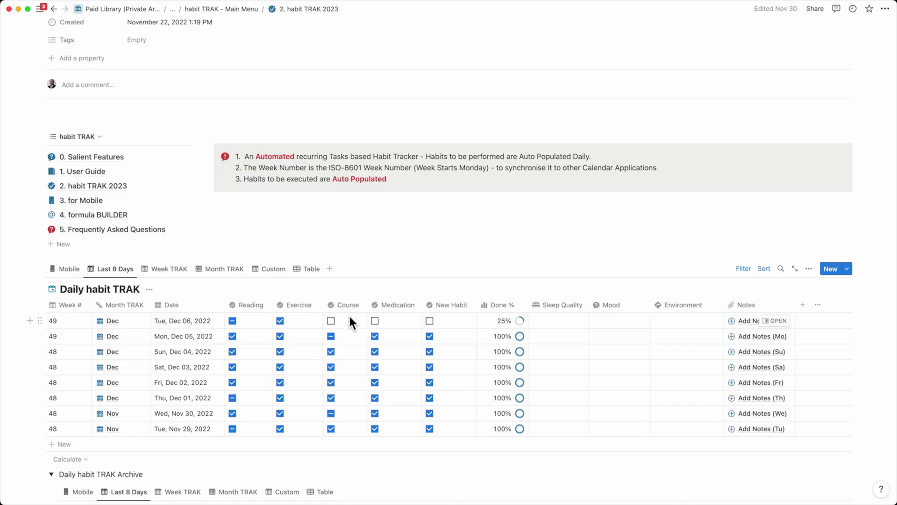
left_click(374, 322)
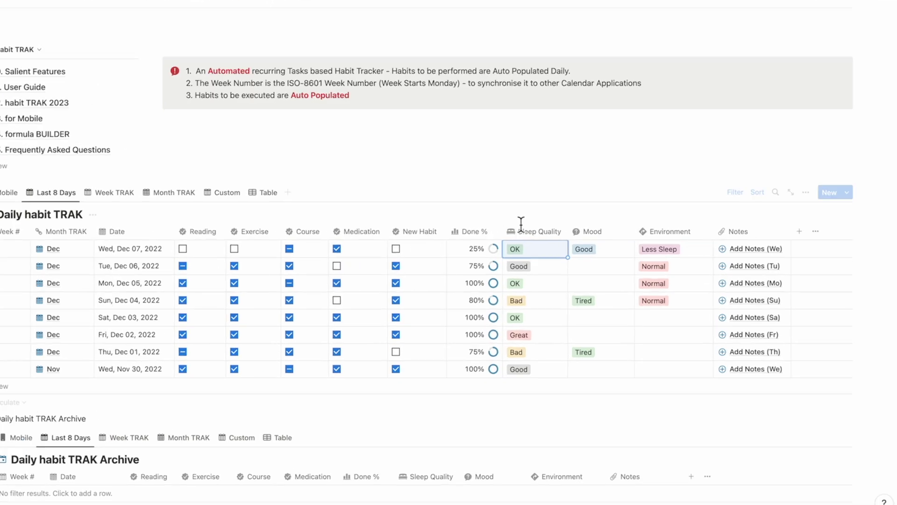
Choose Sleep Quality, Mood and Environment options, giving Dec 07 Good mood and Less Sleep.
left_click(590, 248)
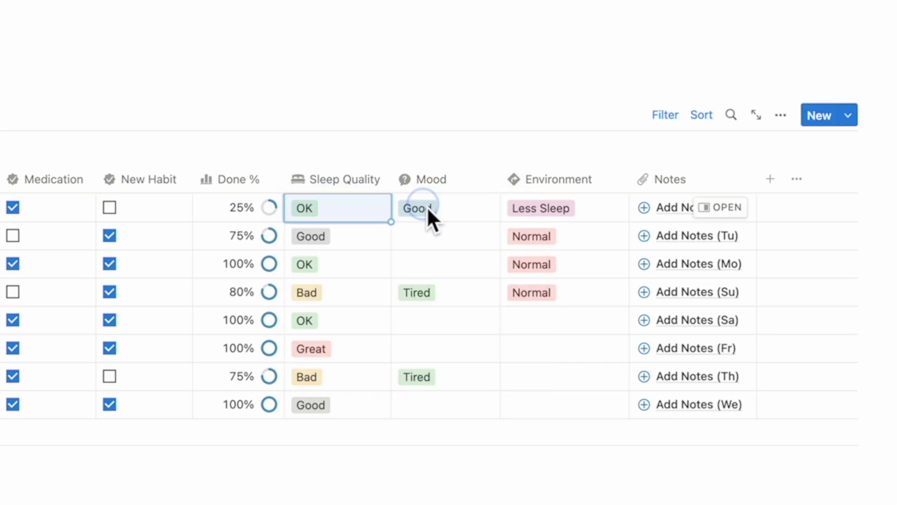
left_click(427, 206)
left_click(546, 209)
left_click(545, 209)
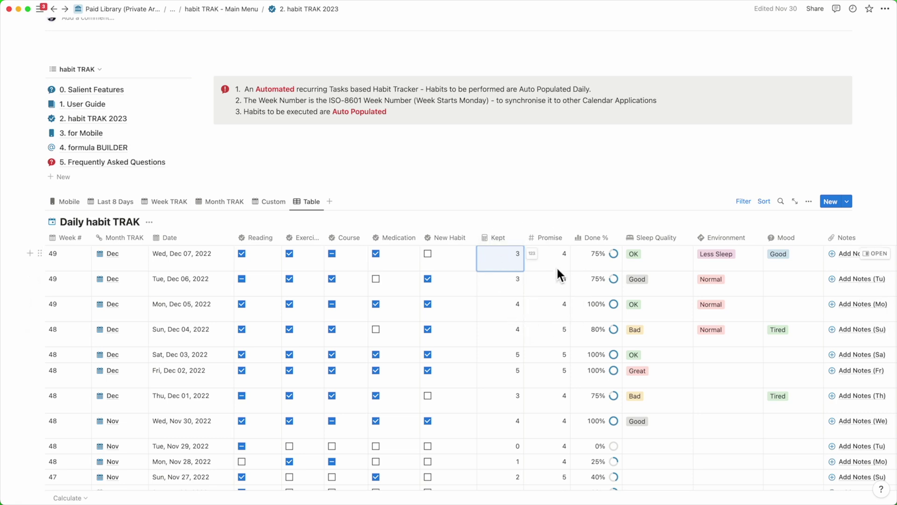
Open the 4. formula BUILDER page from the sidebar list.
left_click(113, 147)
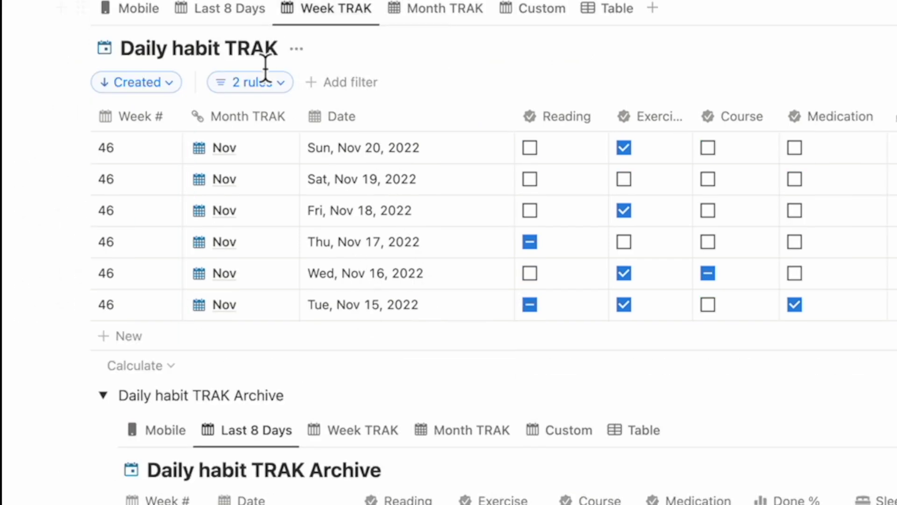
Change the Week TRAK filter's Week # value from 46 to 48 and review the rows.
left_click(262, 83)
key("BackSpace")
type("8")
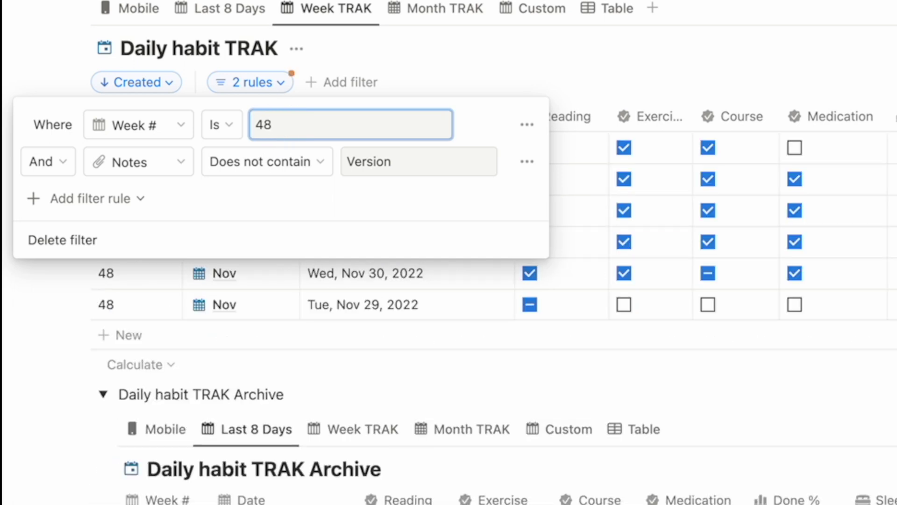
left_click(679, 70)
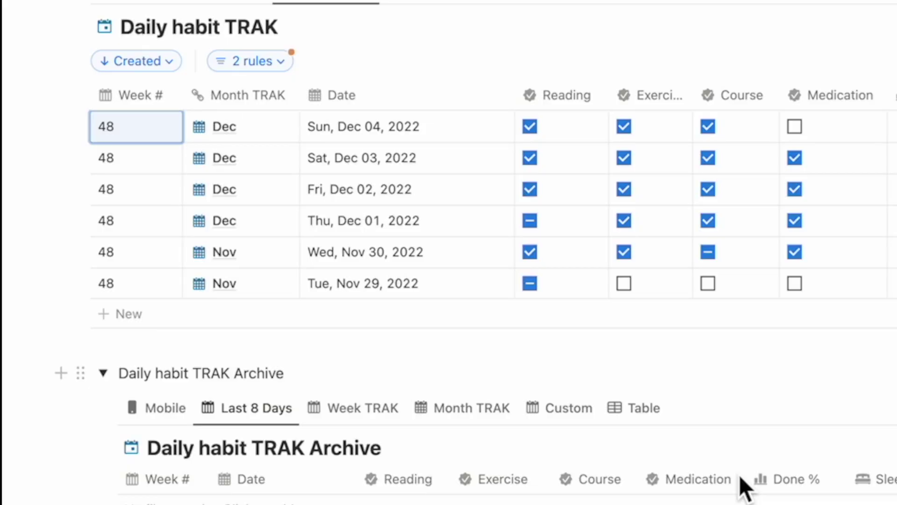
scroll(741, 448, "down", 2)
scroll(742, 423, "down", 10)
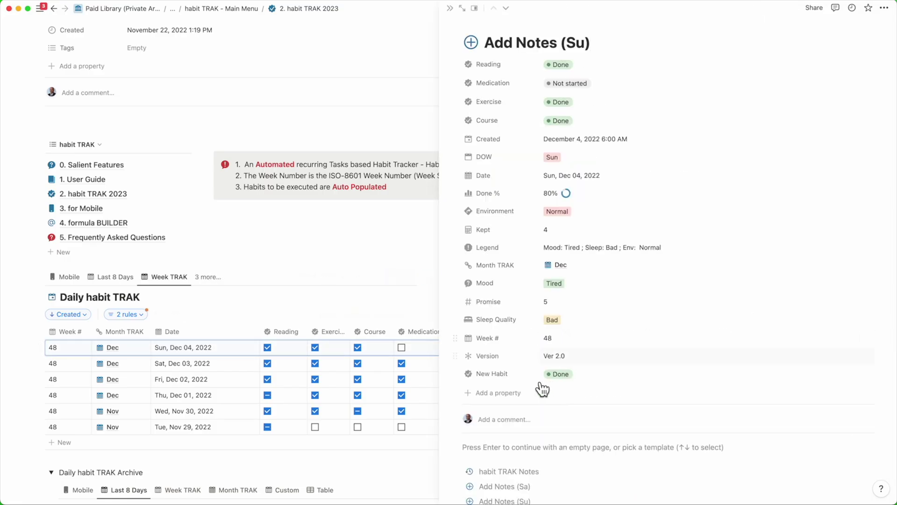
Apply the habit TRAK Notes template to Add Notes (Su), then view the Dec Reward Table.
scroll(544, 355, "down", 2)
left_click(539, 430)
scroll(588, 383, "down", 3)
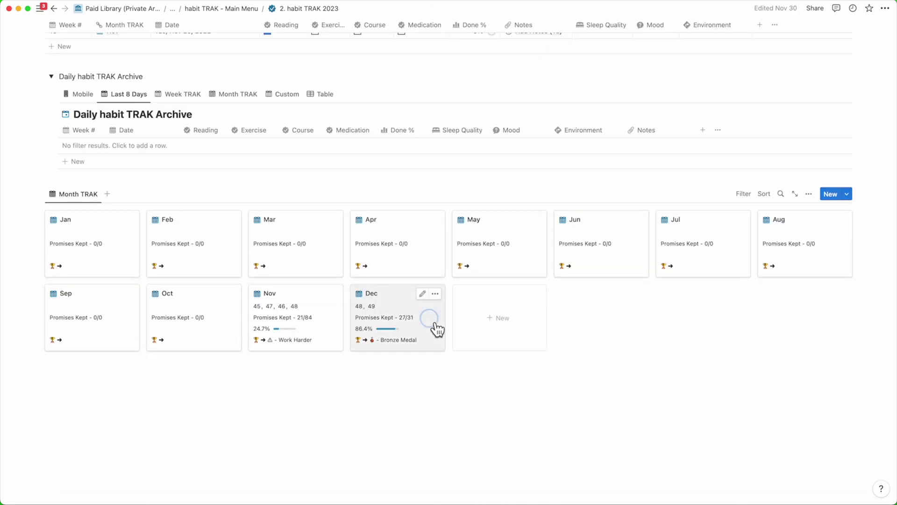
left_click(432, 322)
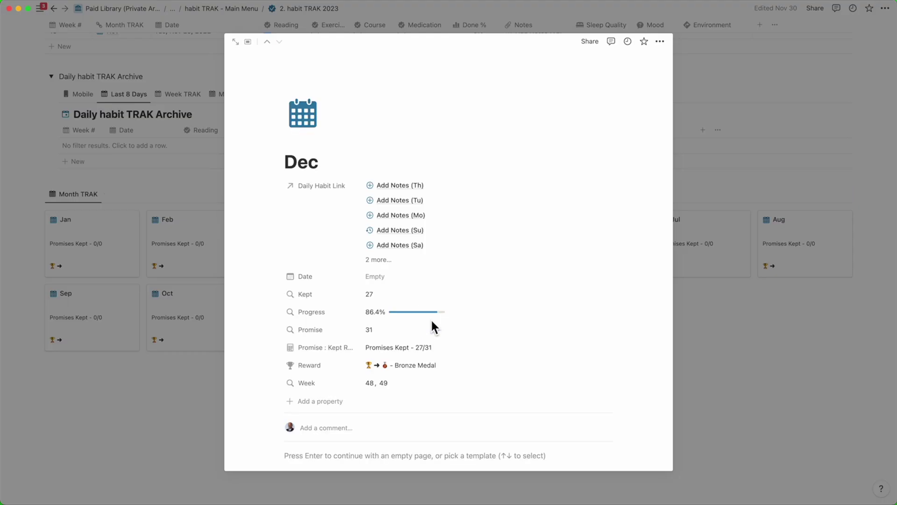
scroll(411, 336, "down", 2)
left_click(369, 369)
scroll(481, 276, "down", 5)
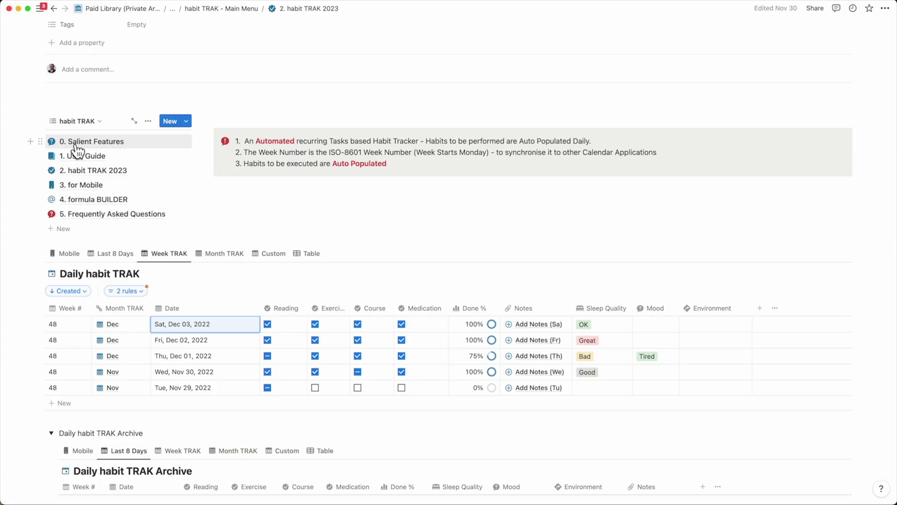
left_click(77, 142)
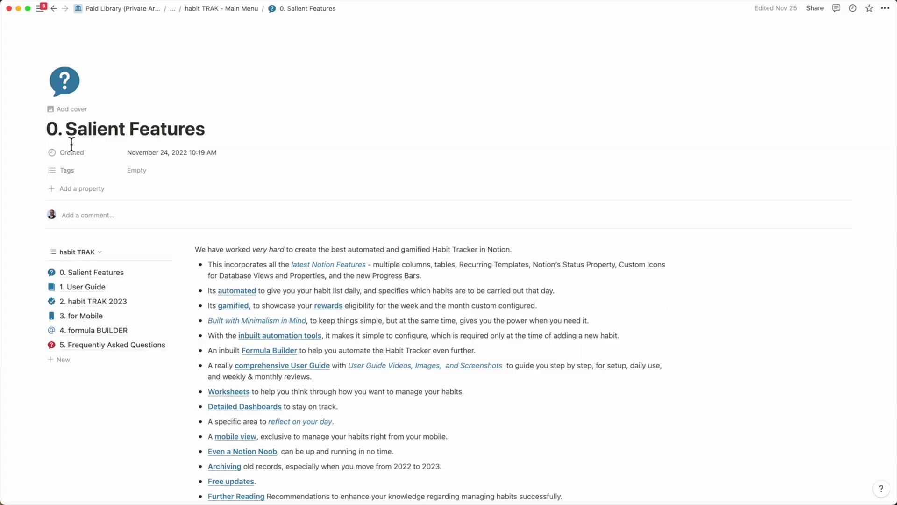
left_click(95, 290)
left_click(96, 321)
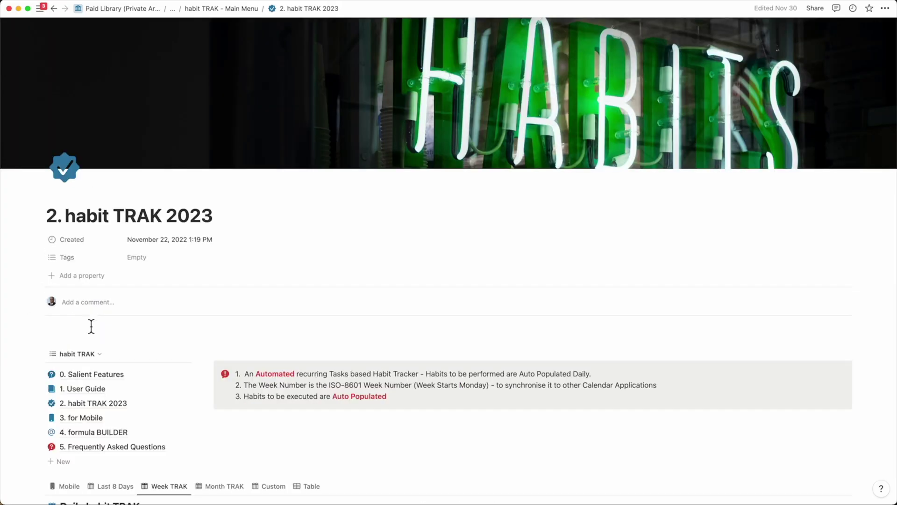
left_click(107, 423)
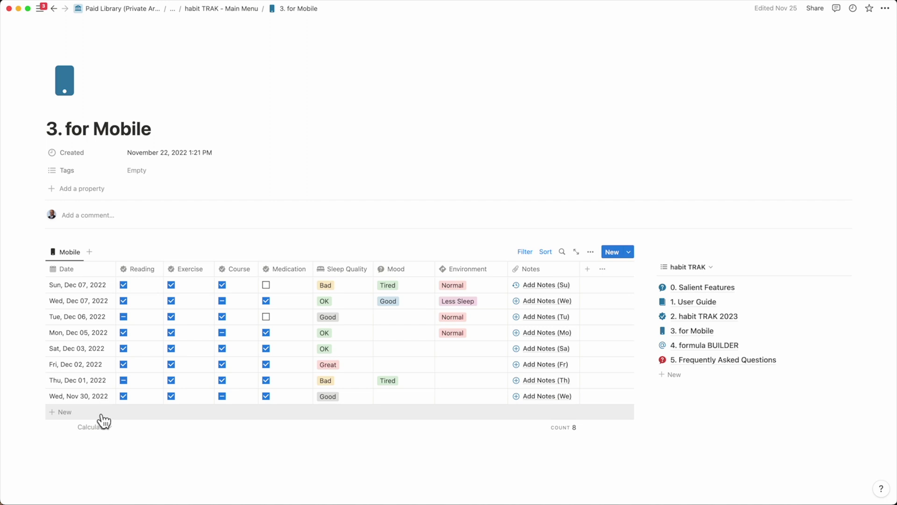
left_click(695, 360)
left_click(51, 303)
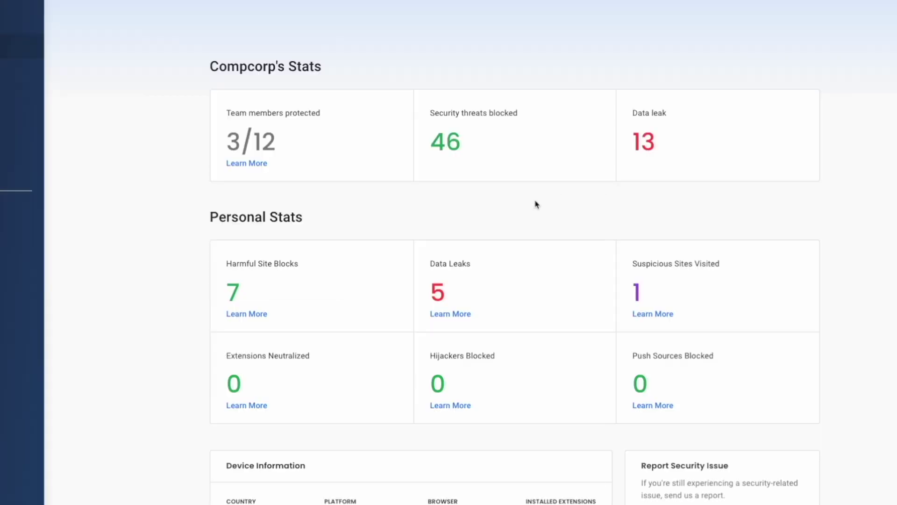
View the Data Leaks details, then follow the URGENT!! email's suspicious payment link.
scroll(536, 204, "down", 2)
left_click(451, 236)
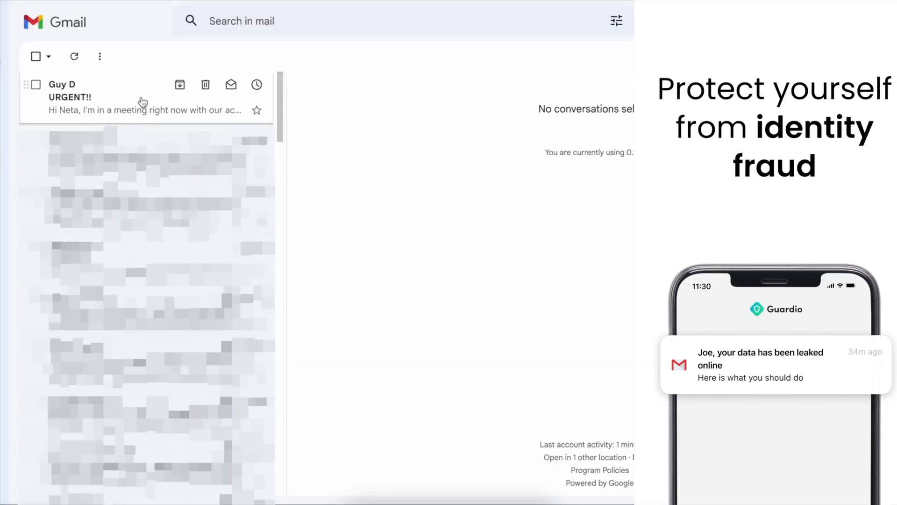
left_click(140, 96)
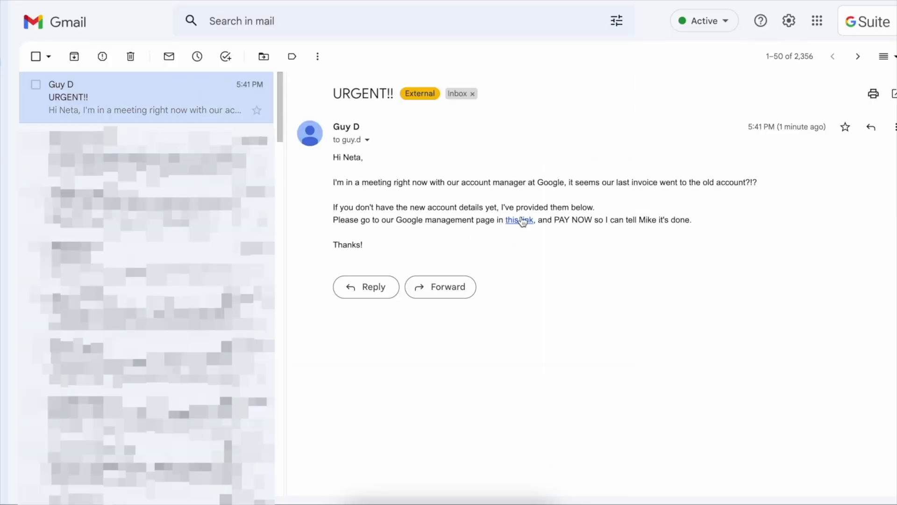
left_click(522, 221)
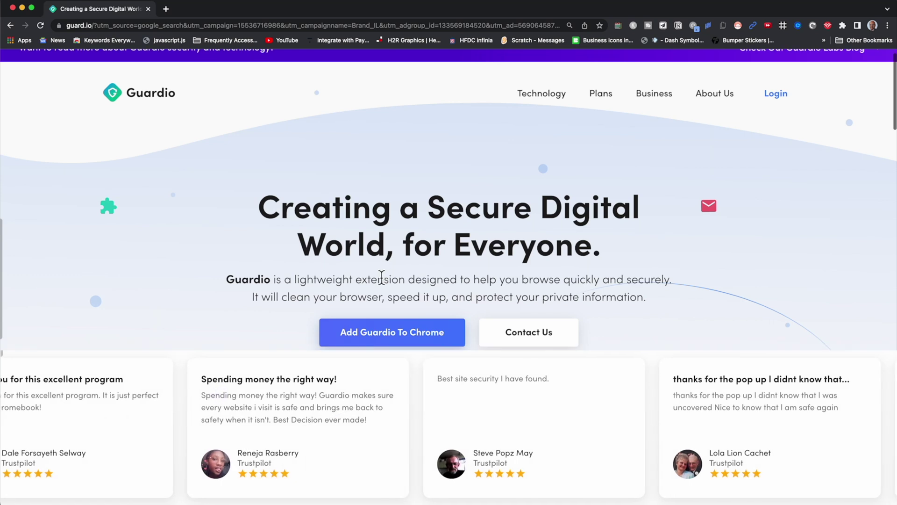
Scroll the Guardio homepage down to the user ratings section.
scroll(381, 277, "down", 5)
scroll(380, 280, "down", 4)
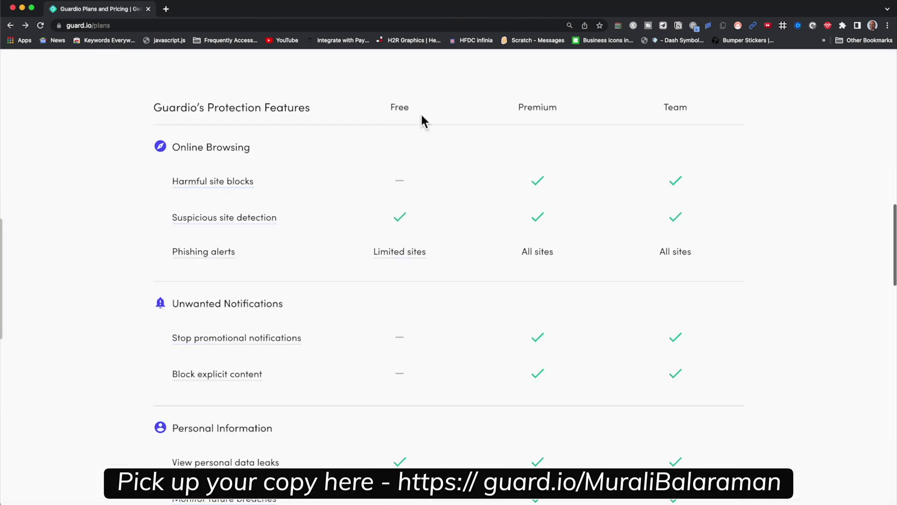
scroll(421, 120, "down", 12)
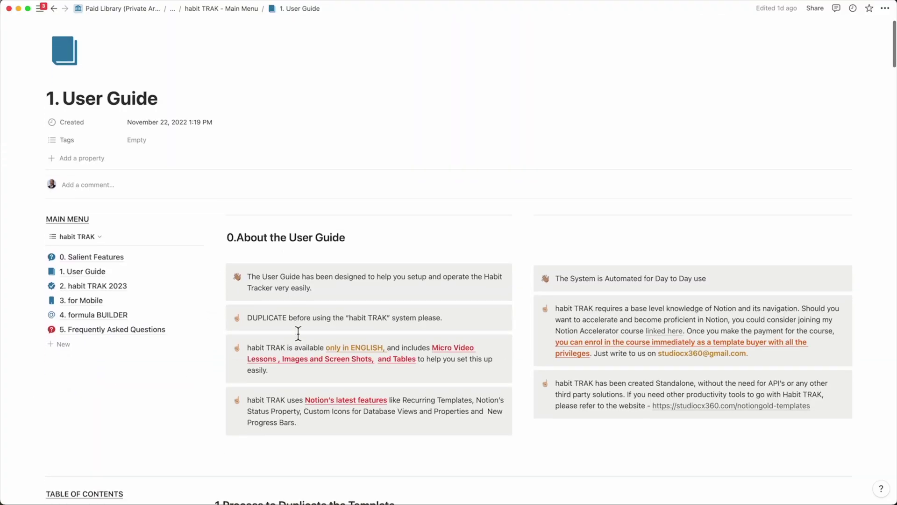
Scroll through the User Guide sections down to the 7. Gamification rewards table.
scroll(299, 335, "down", 3)
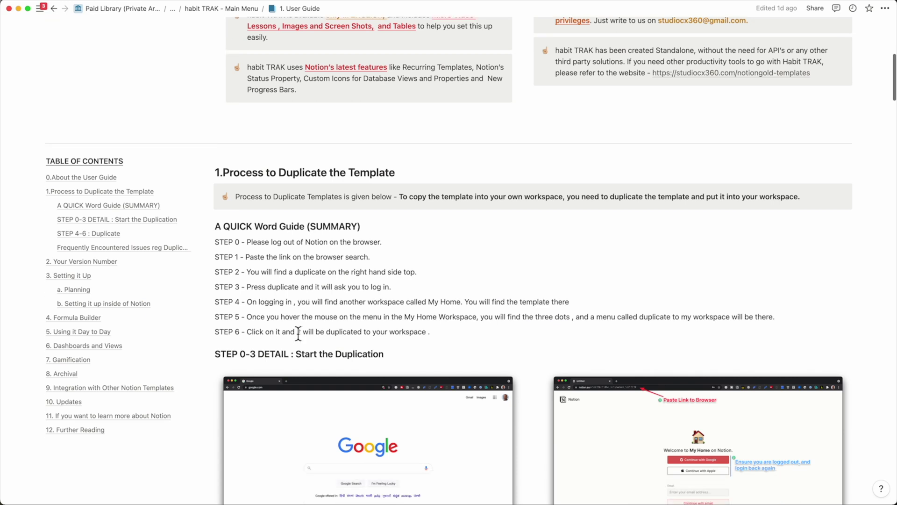
scroll(298, 341, "down", 20)
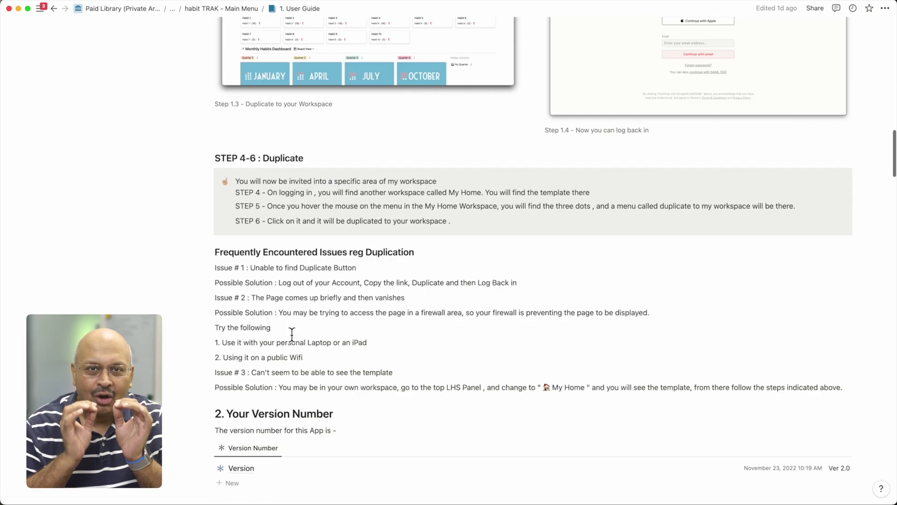
scroll(292, 335, "down", 6)
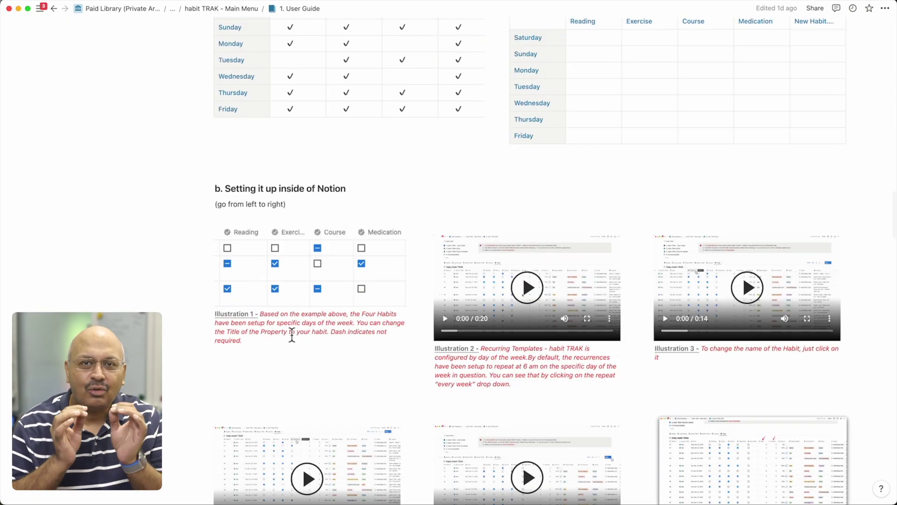
scroll(292, 336, "down", 20)
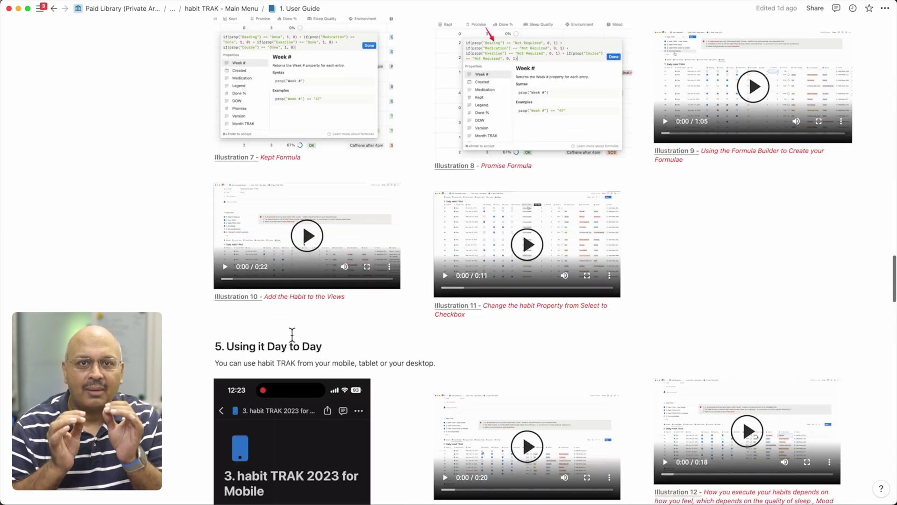
scroll(297, 341, "down", 20)
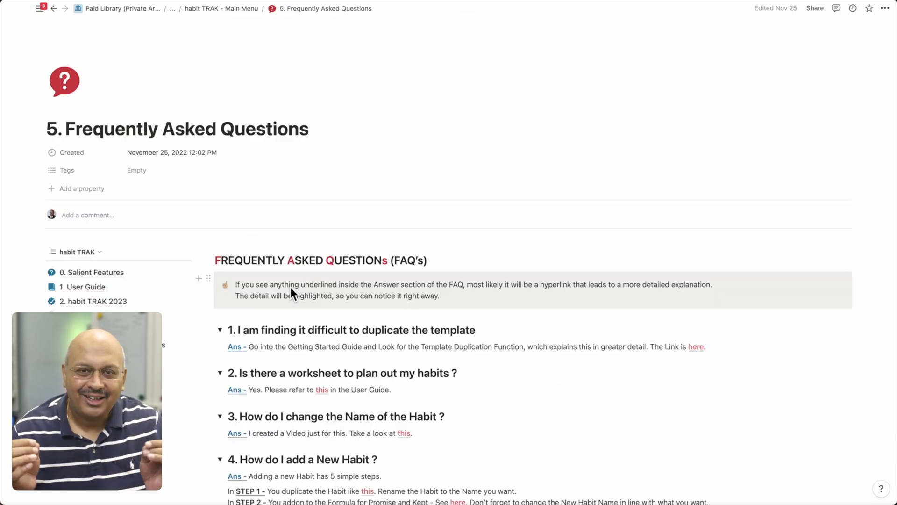
Scroll through the FAQ page's questions, such as duplicating the template and adding a New Habit.
scroll(290, 289, "down", 2)
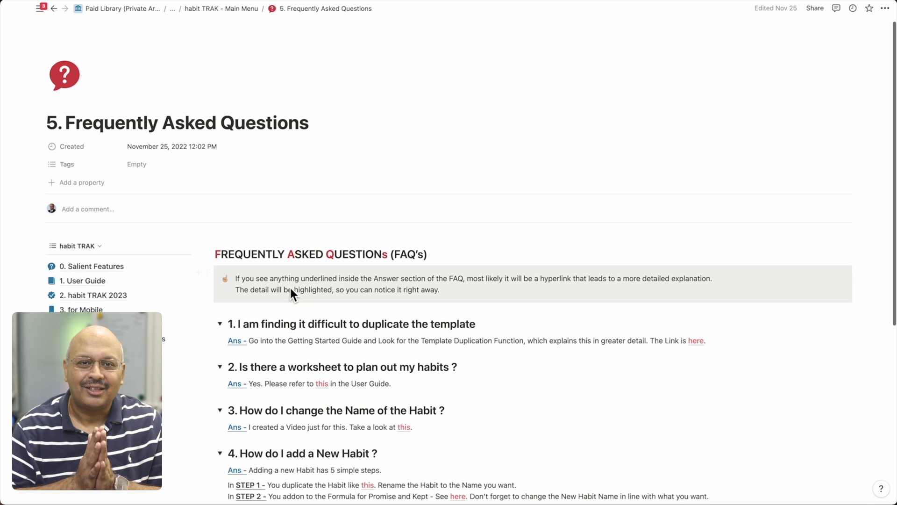
scroll(291, 289, "down", 3)
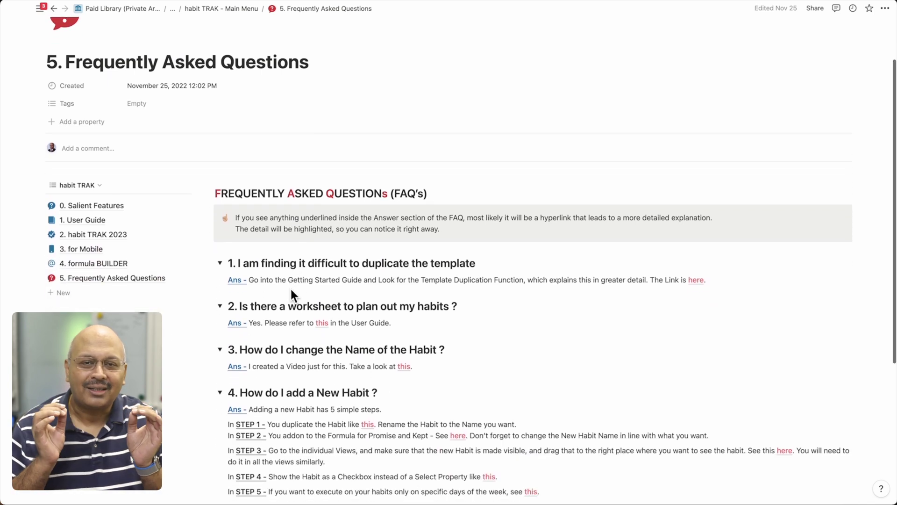
scroll(290, 292, "down", 1)
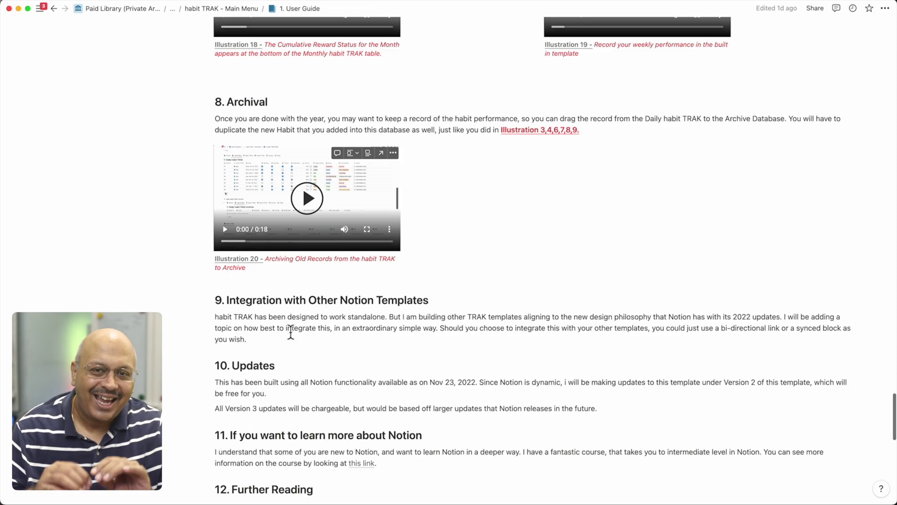
scroll(300, 345, "down", 15)
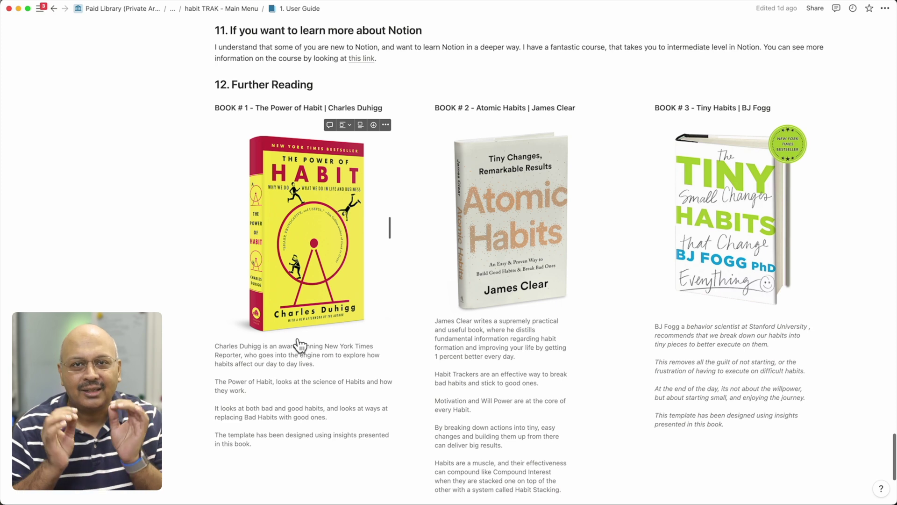
Scroll past the three recommended habit books to the User Guide's closing FAQ pointer.
scroll(300, 346, "down", 5)
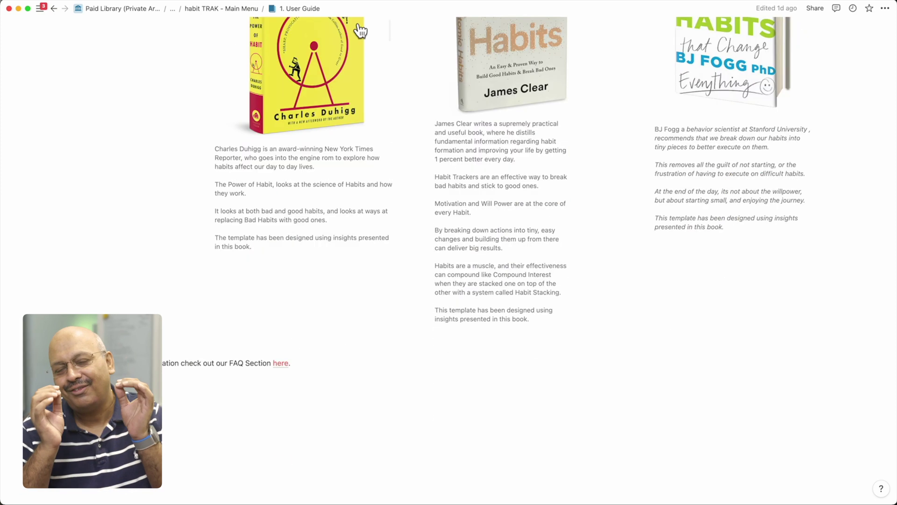